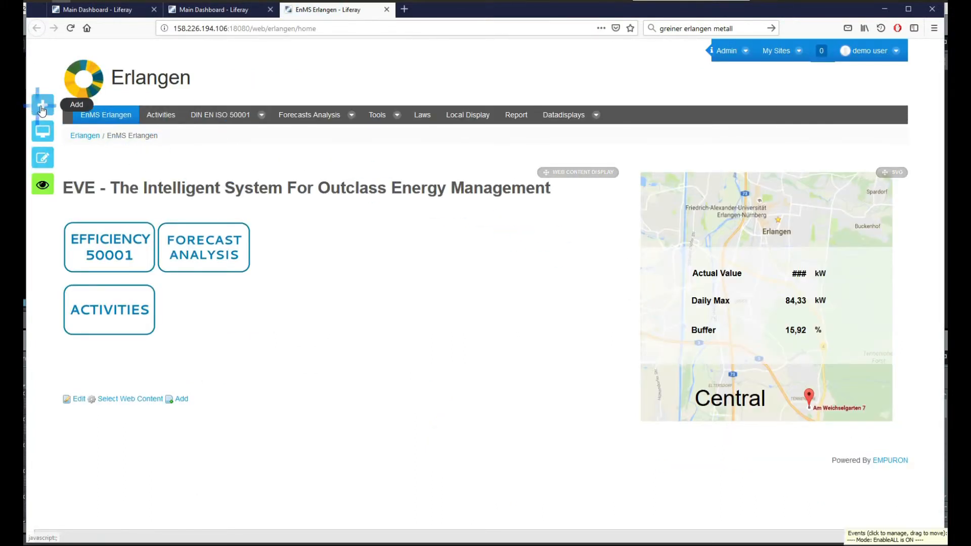
# - Toggle the page's edit controls off and on, and view the applications available for adding to the page
pyautogui.click(44, 185)
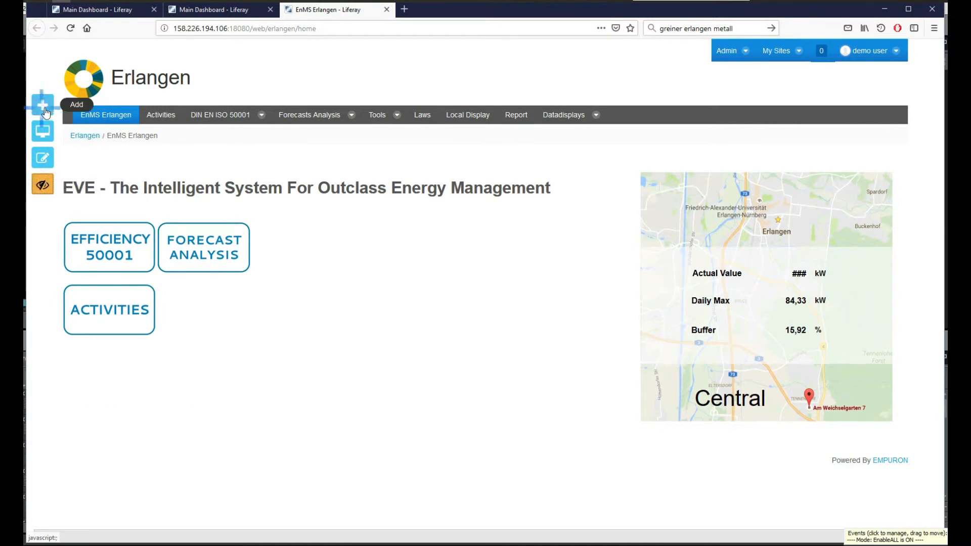
pyautogui.click(43, 185)
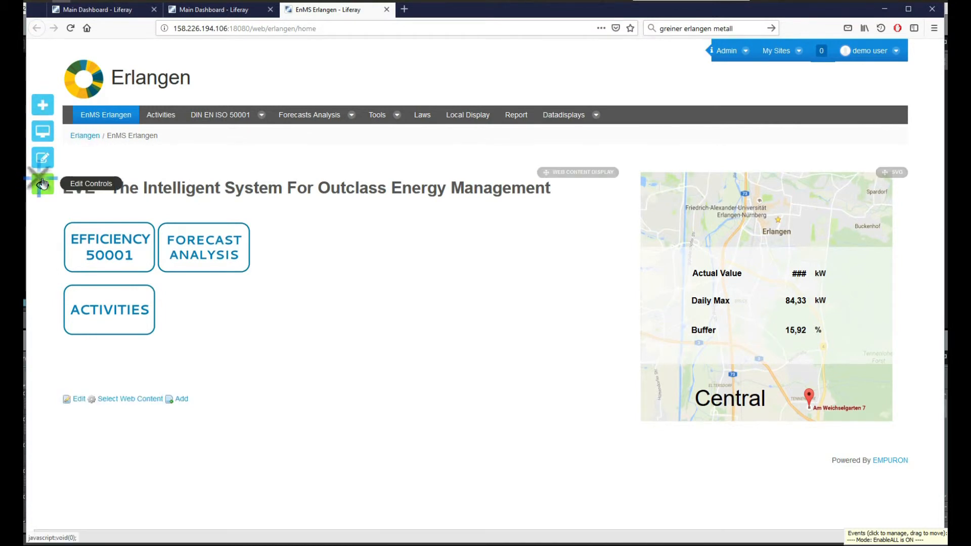
pyautogui.click(44, 109)
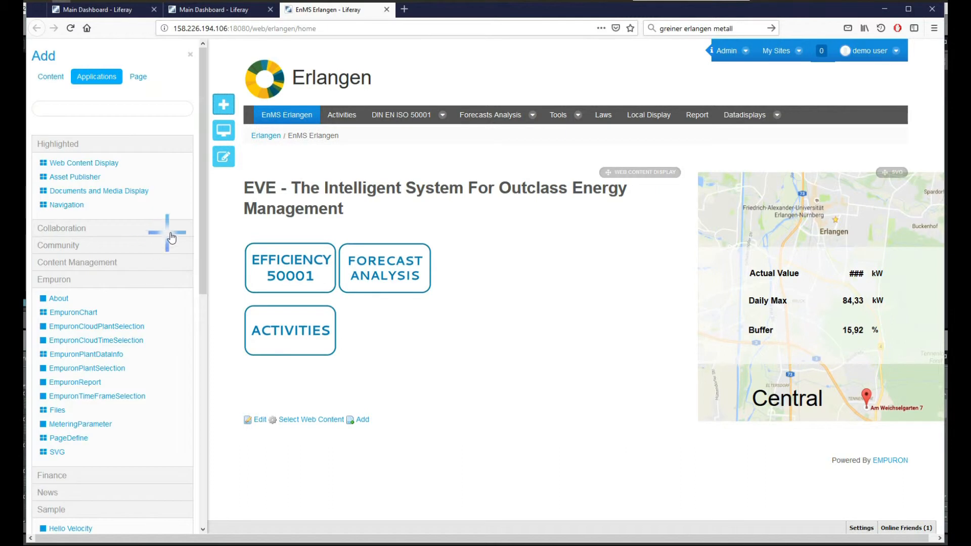
# - Create a public site page named Plantdatadisplay3 in the Erlangen site administration, keeping the 2 Columns (30/70) layout
pyautogui.click(731, 52)
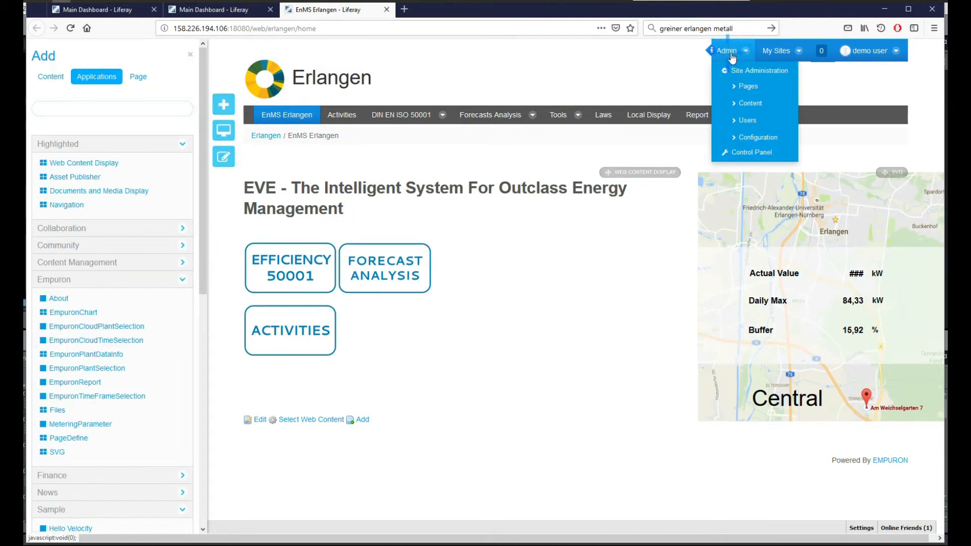
pyautogui.click(749, 87)
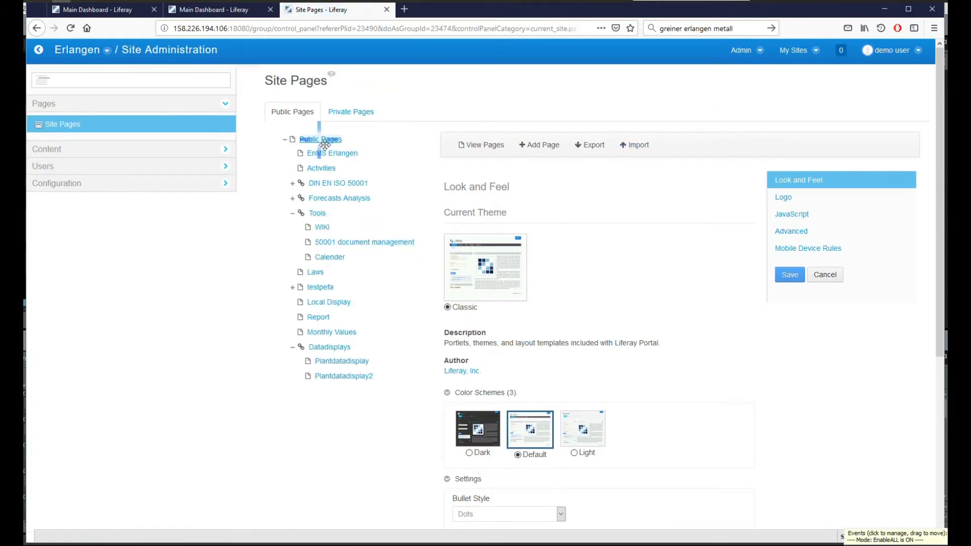
pyautogui.click(529, 146)
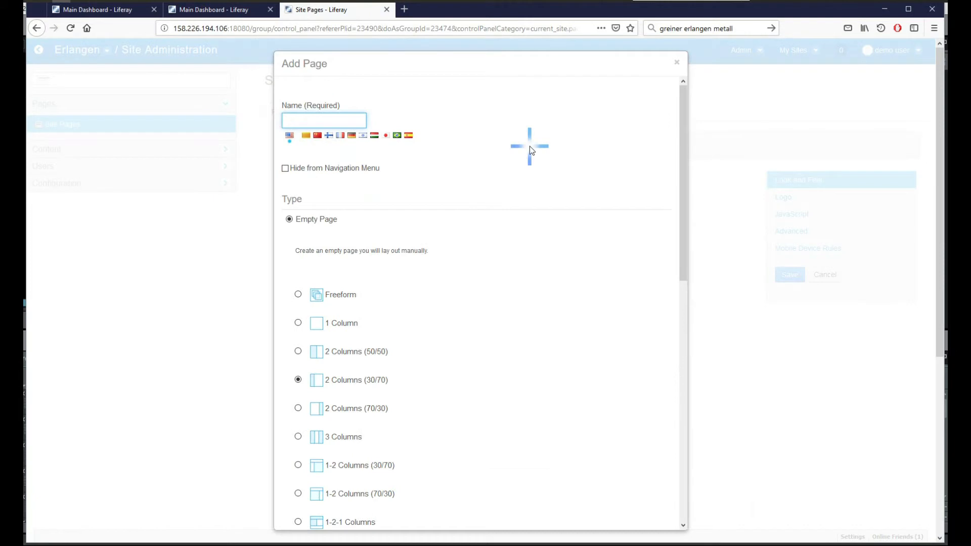
pyautogui.click(345, 117)
pyautogui.click(337, 125)
pyautogui.write('Plan')
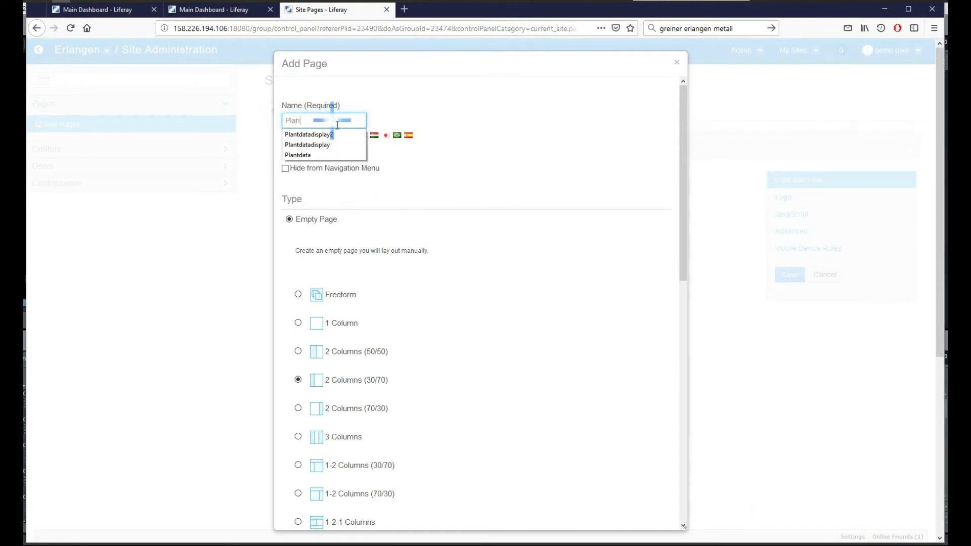
pyautogui.write('tdatadisp')
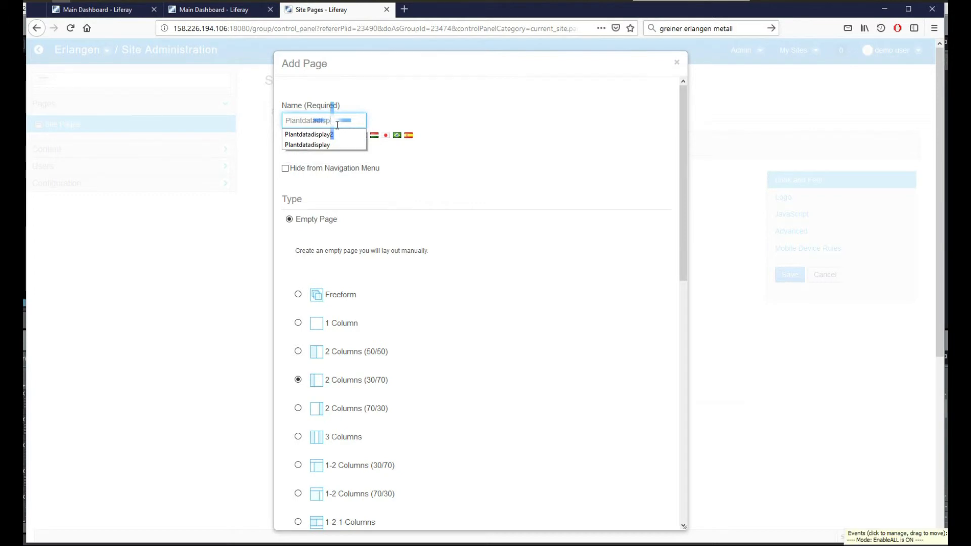
pyautogui.write('lay3')
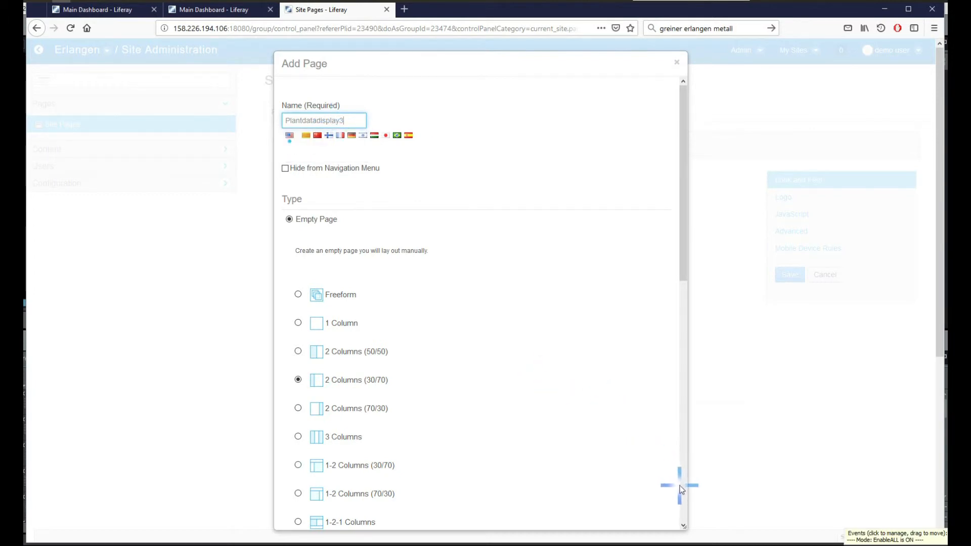
pyautogui.scroll(-10, 680, 489)
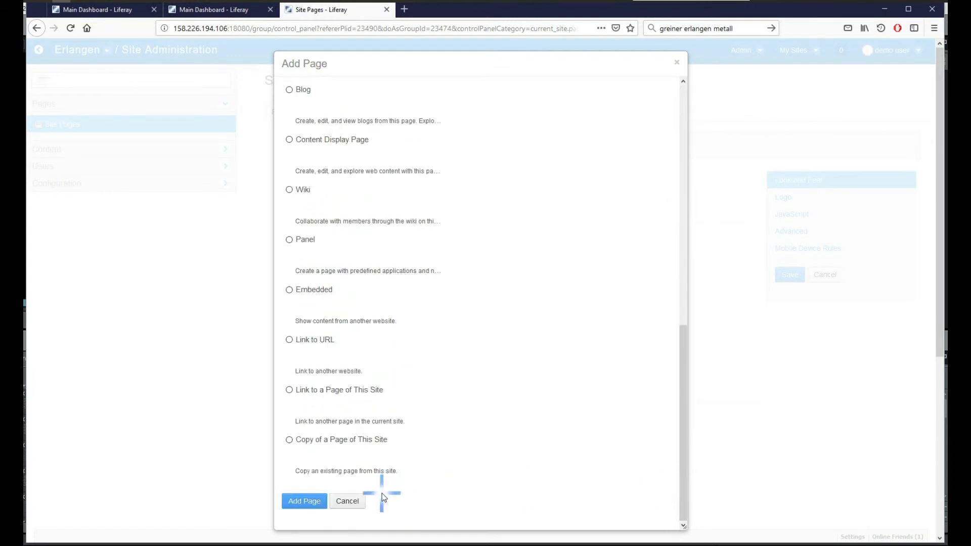
pyautogui.click(312, 501)
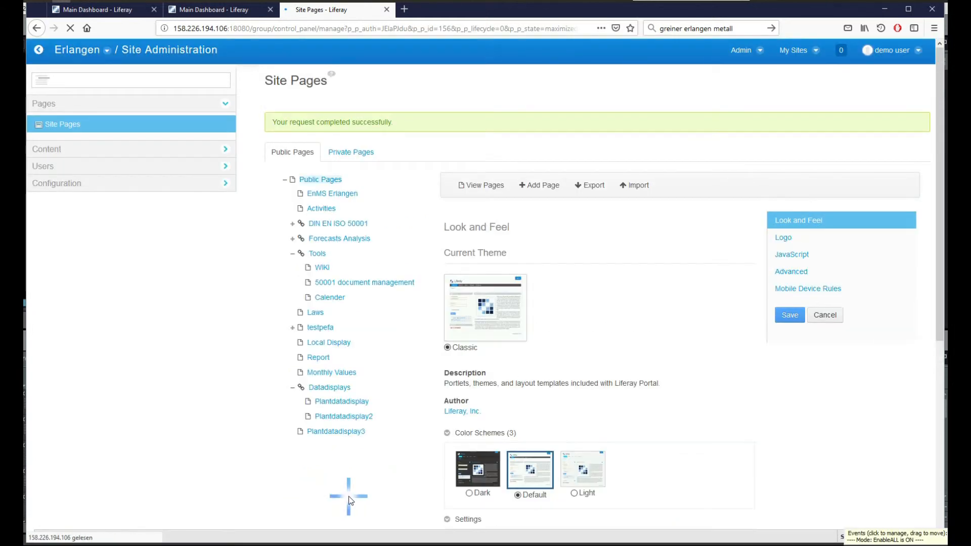
# - Nest the Plantdatadisplay3 page under Datadisplays, below Plantdatadisplay2, and open its details
pyautogui.moveTo(318, 439); pyautogui.dragTo(334, 403)
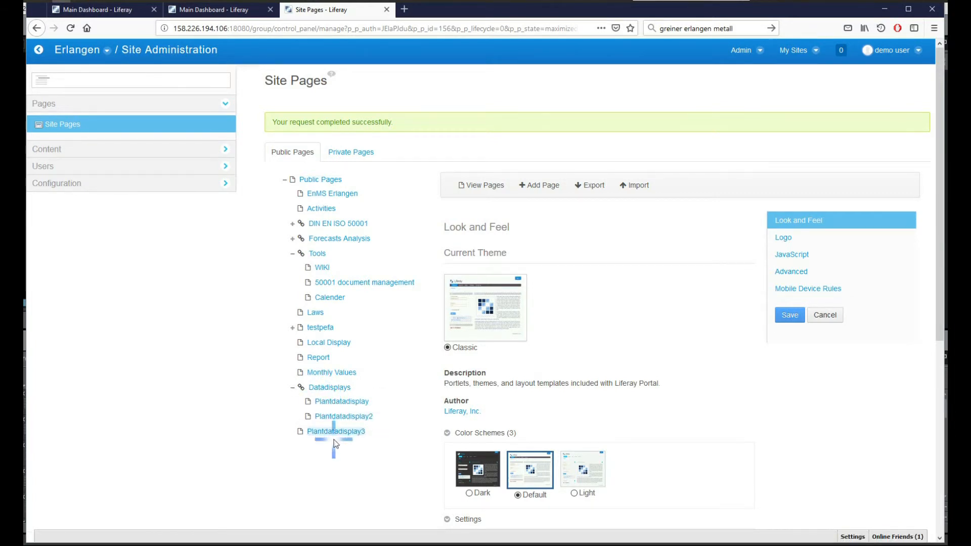
pyautogui.moveTo(341, 439); pyautogui.dragTo(340, 427)
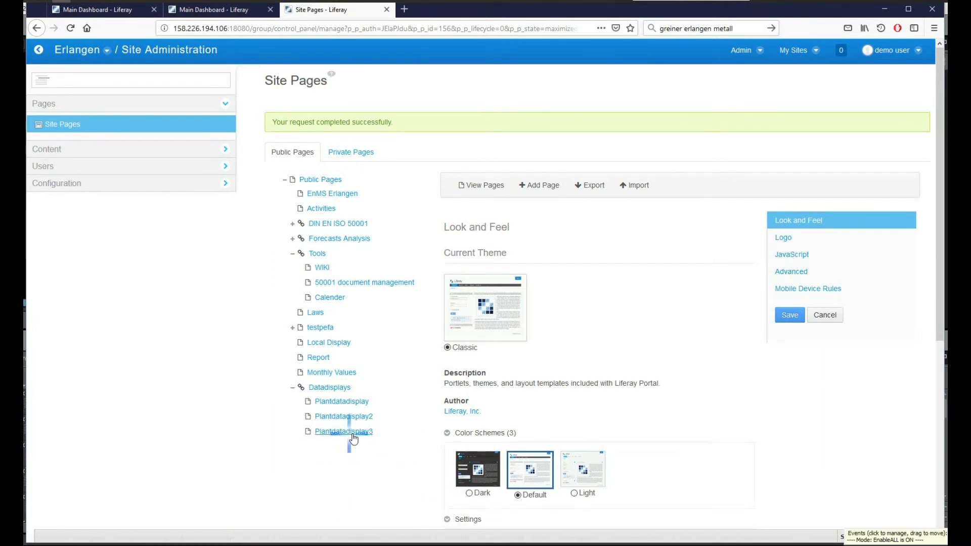
pyautogui.click(350, 433)
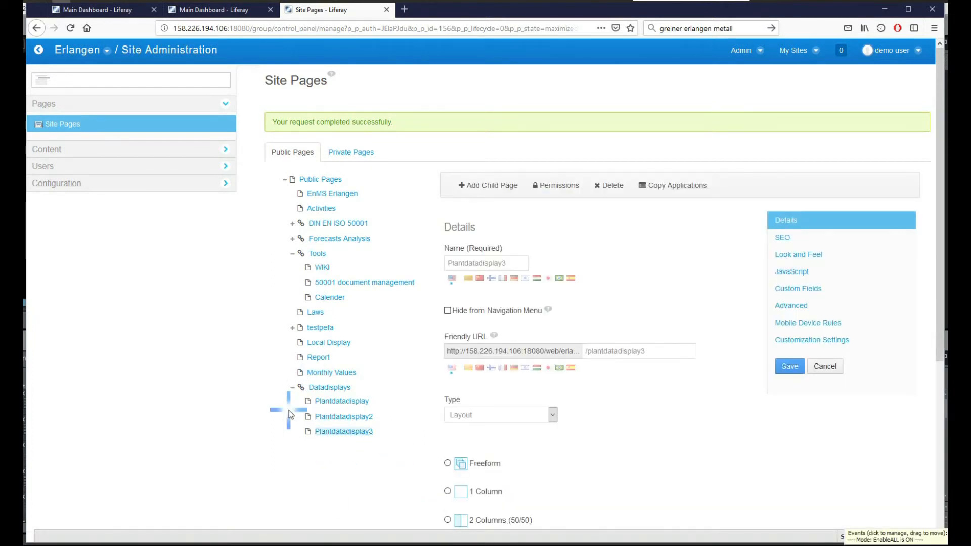
# - Return to the Erlangen site and open the Plantdatadisplay3 page under Datadisplays
pyautogui.click(39, 52)
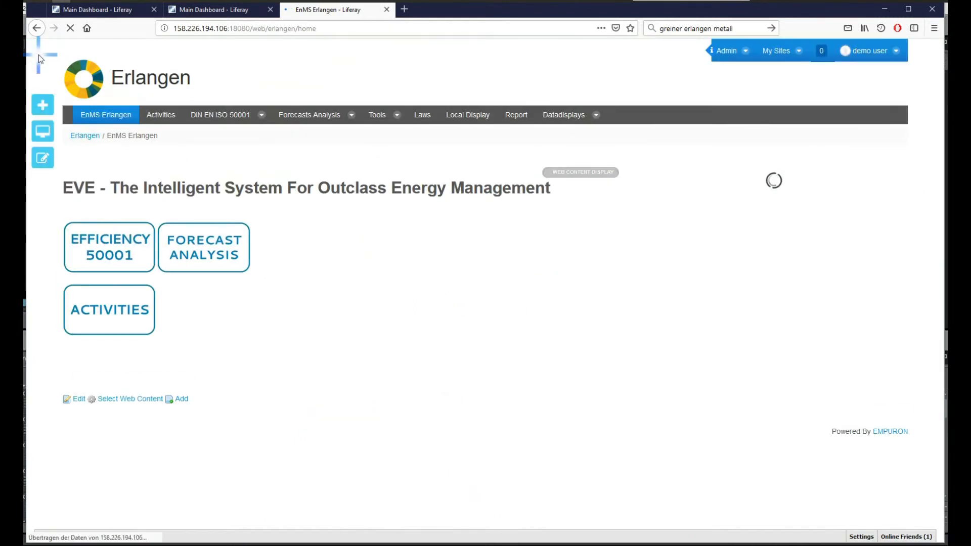
pyautogui.click(543, 216)
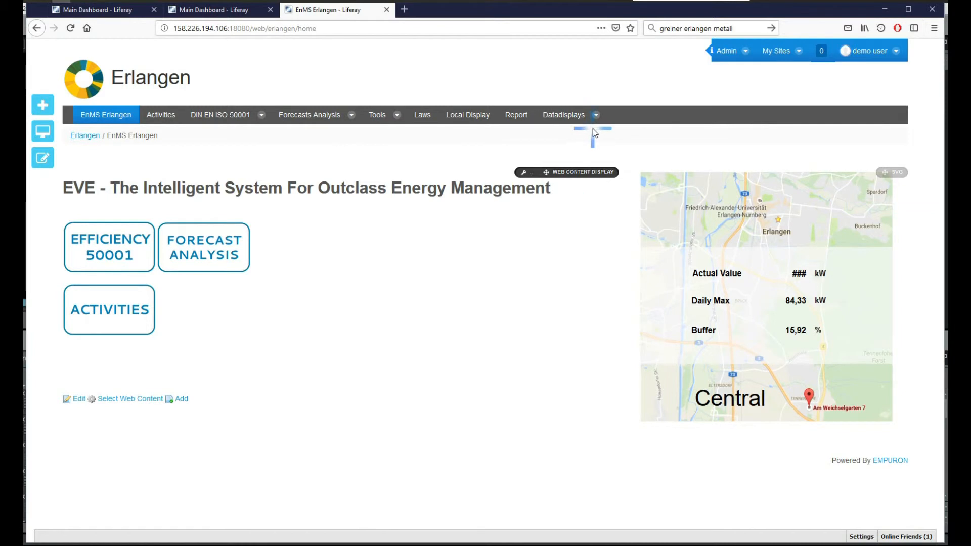
pyautogui.click(566, 115)
pyautogui.click(600, 161)
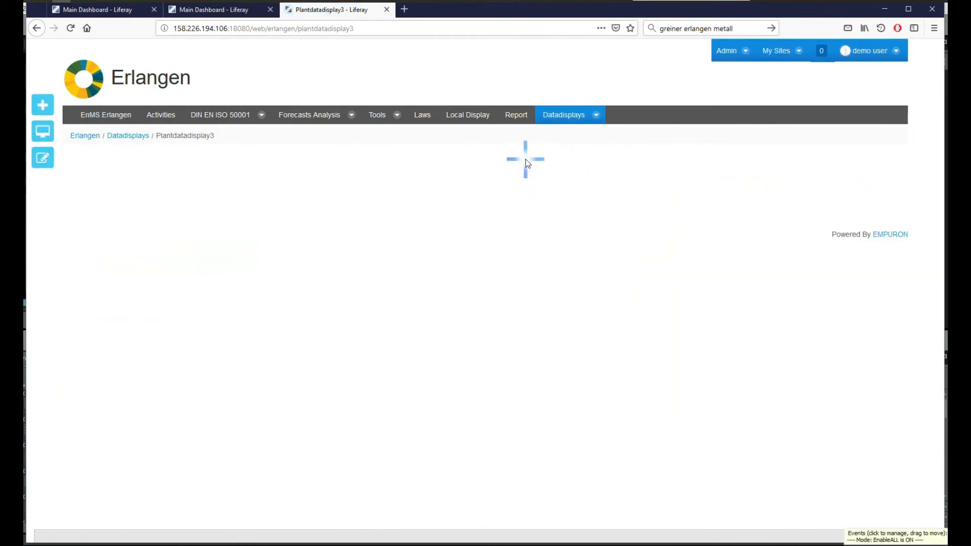
# - Add two EmpuronChart applications to the wide column, and EmpuronTimeFrameSelection with EmpuronPlantSelection above it to the narrow column
pyautogui.click(43, 105)
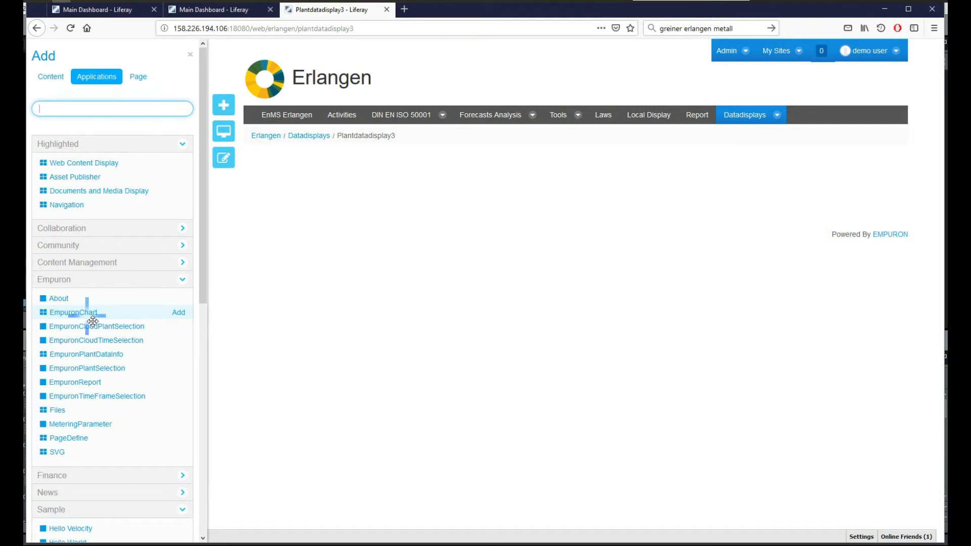
pyautogui.moveTo(93, 321); pyautogui.dragTo(671, 184)
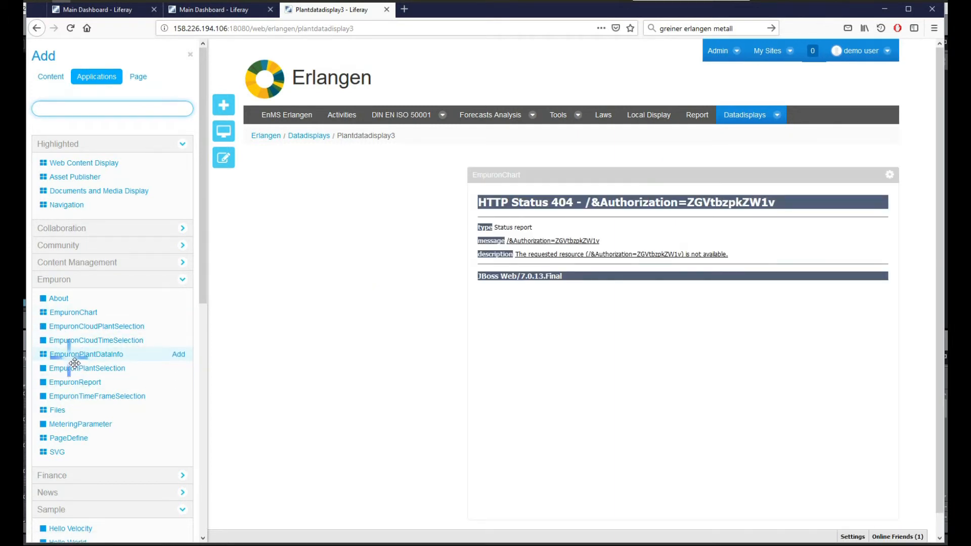
pyautogui.moveTo(76, 312); pyautogui.dragTo(608, 235)
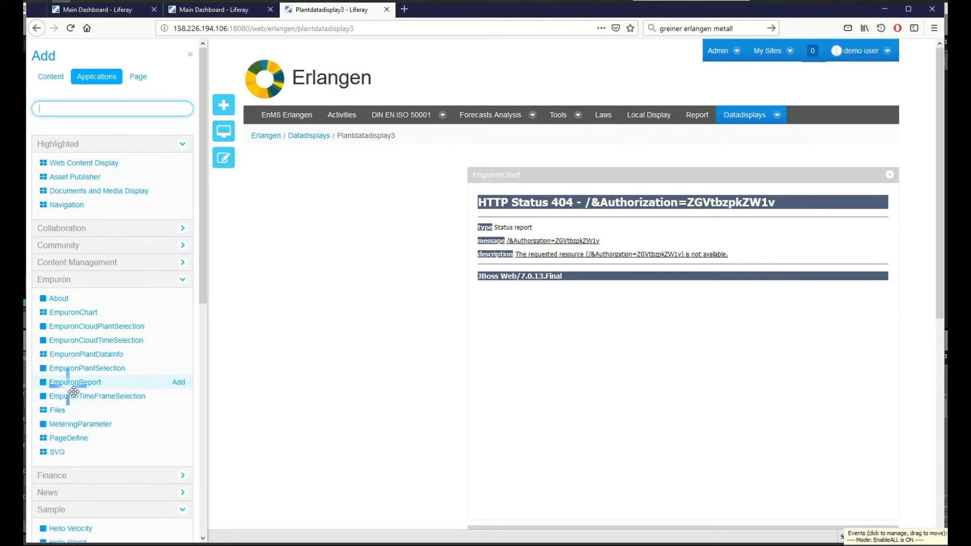
pyautogui.moveTo(73, 389); pyautogui.dragTo(405, 169)
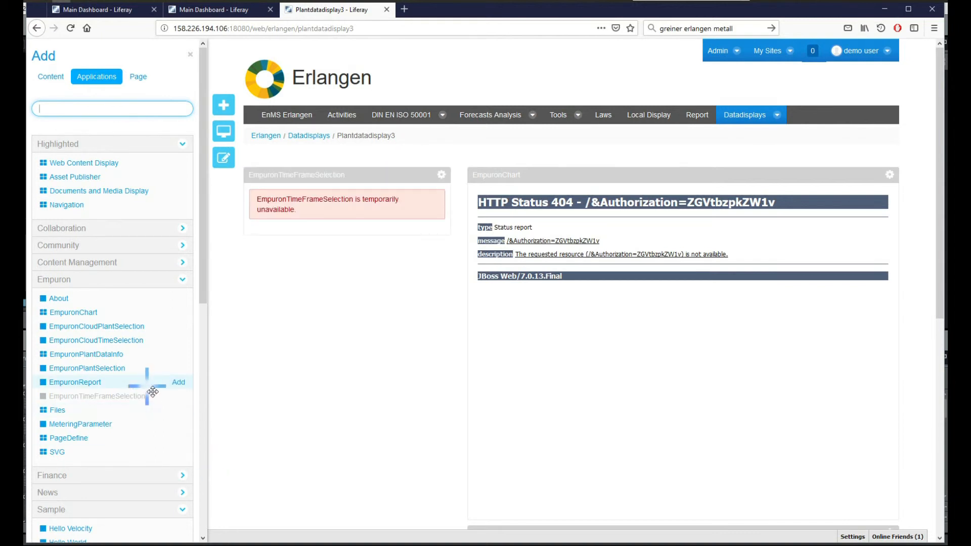
pyautogui.moveTo(113, 370); pyautogui.dragTo(343, 174)
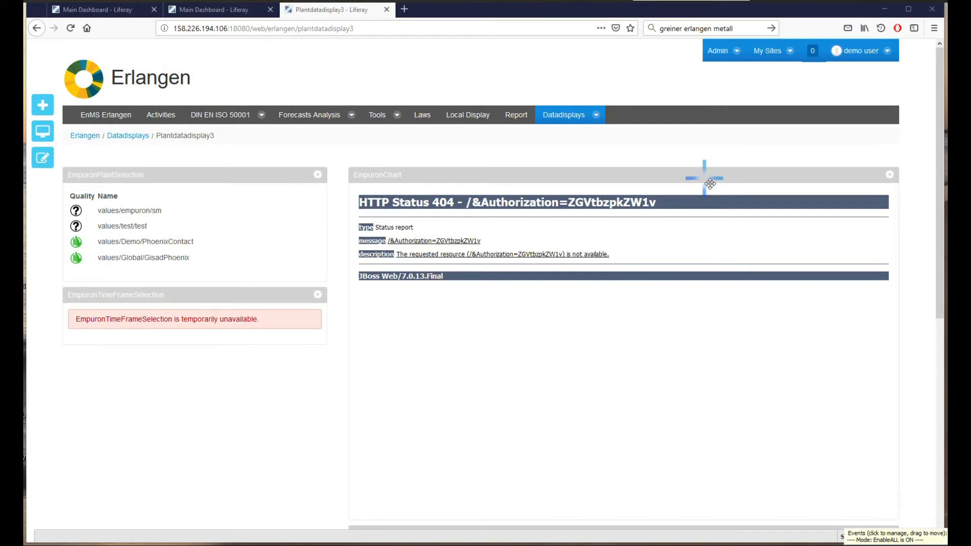
# - Set the filter in the EmpuronPlantSelection preferences to StoOpt and save it
pyautogui.click(318, 175)
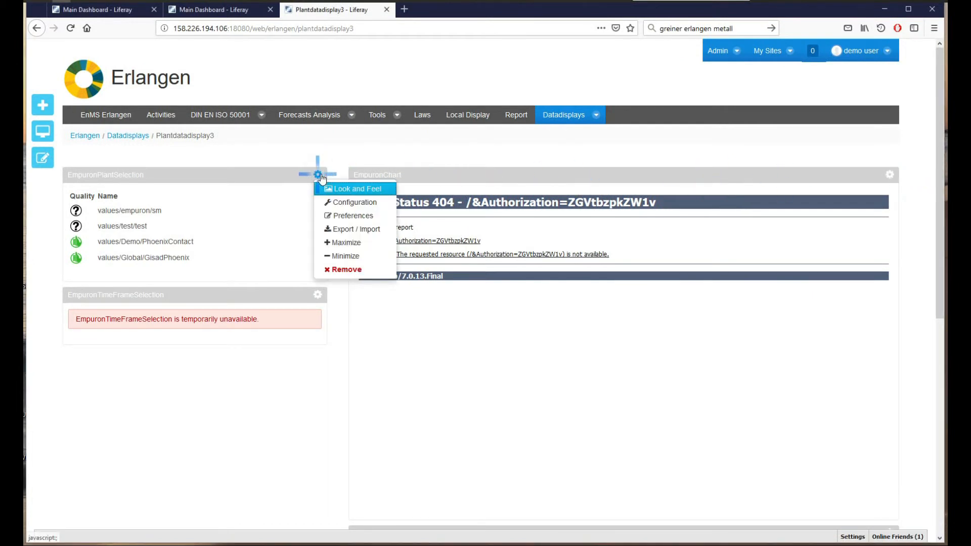
pyautogui.click(355, 221)
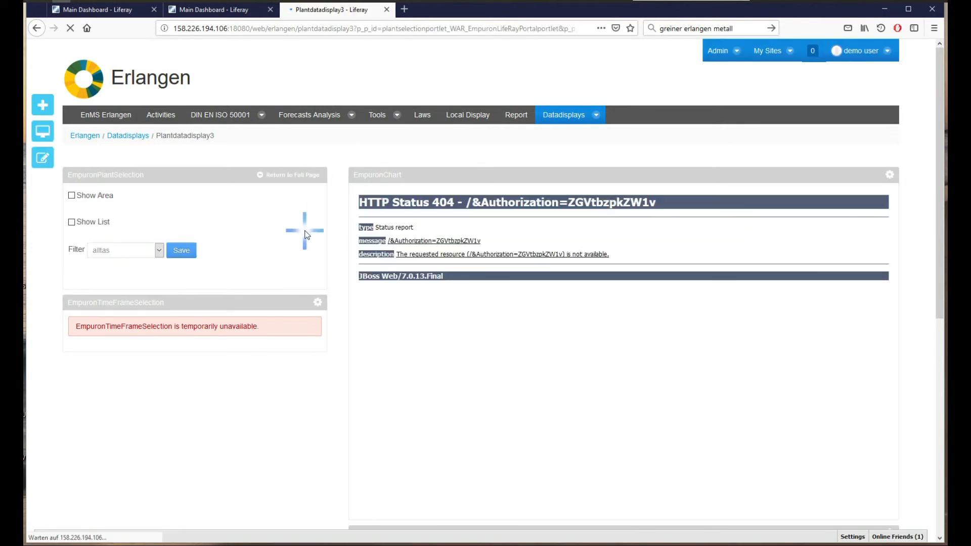
pyautogui.click(142, 251)
pyautogui.click(142, 307)
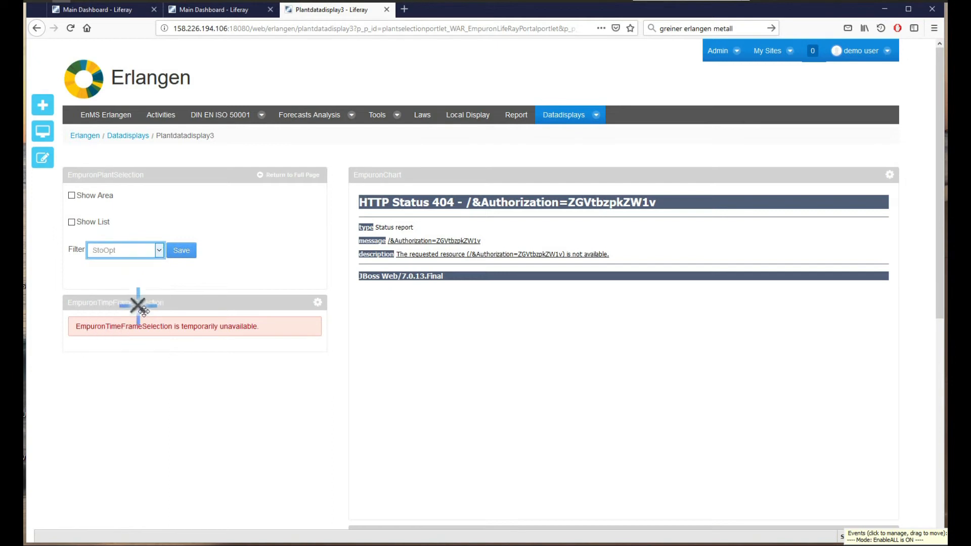
pyautogui.click(160, 251)
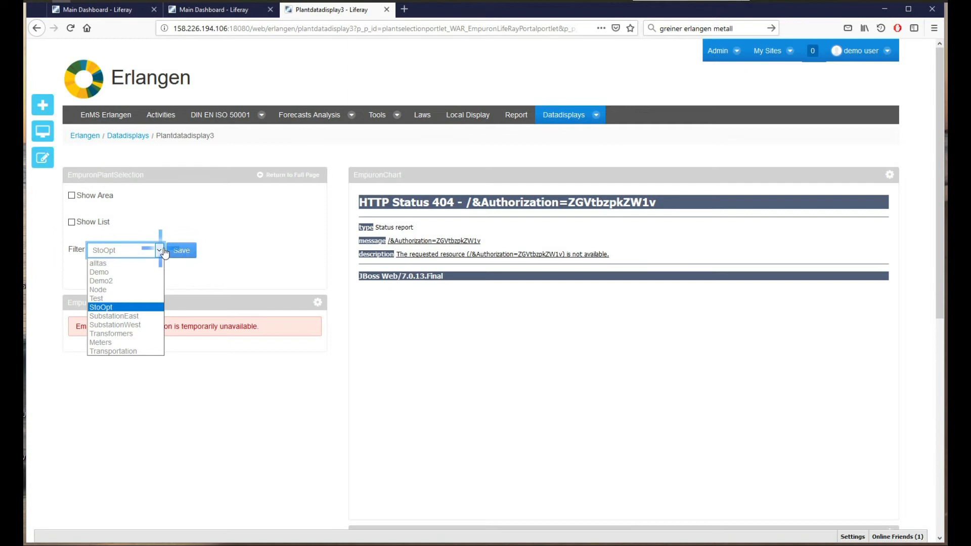
pyautogui.click(170, 252)
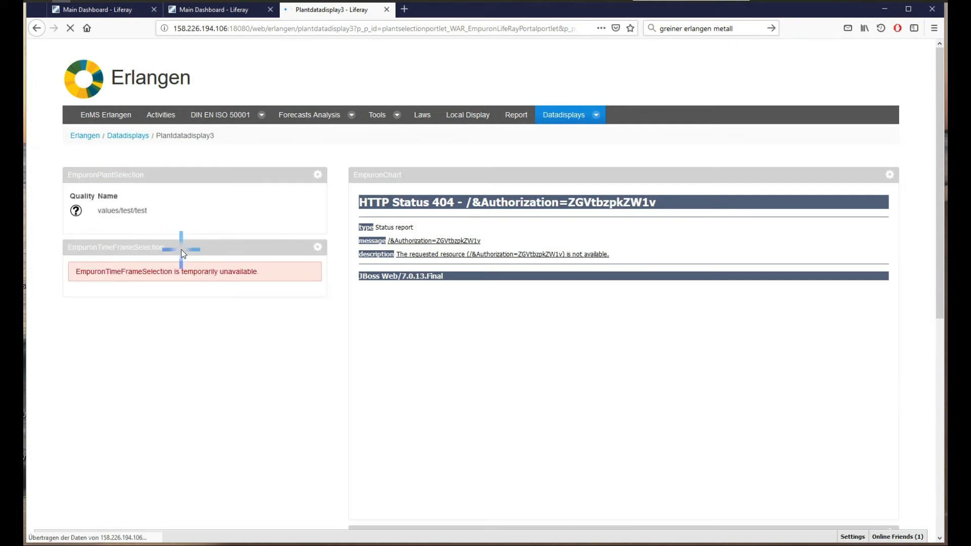
# - Set the EmpuronTimeFrameSelection preferences to take the initial time period from the visual /demo/ResultOptiSept12 and save them
pyautogui.click(319, 247)
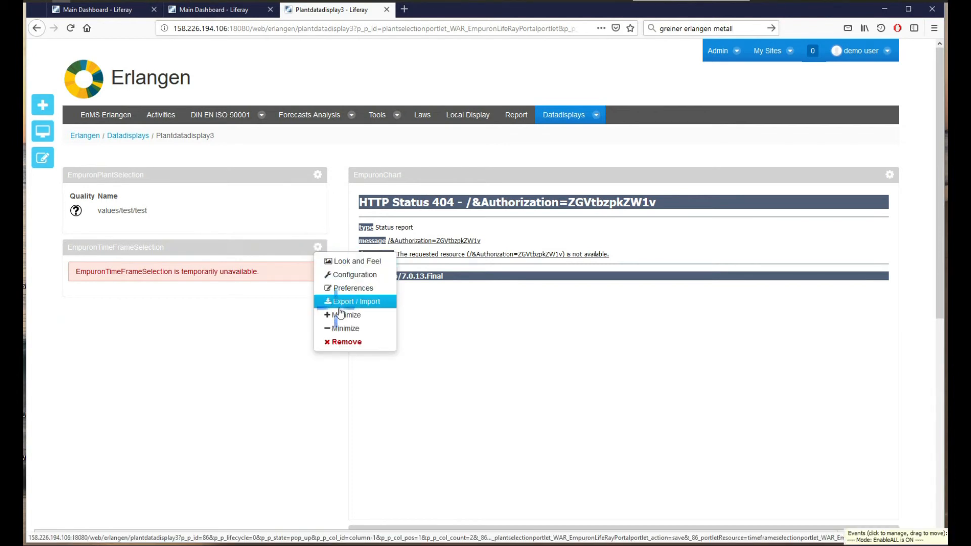
pyautogui.click(345, 288)
pyautogui.click(346, 289)
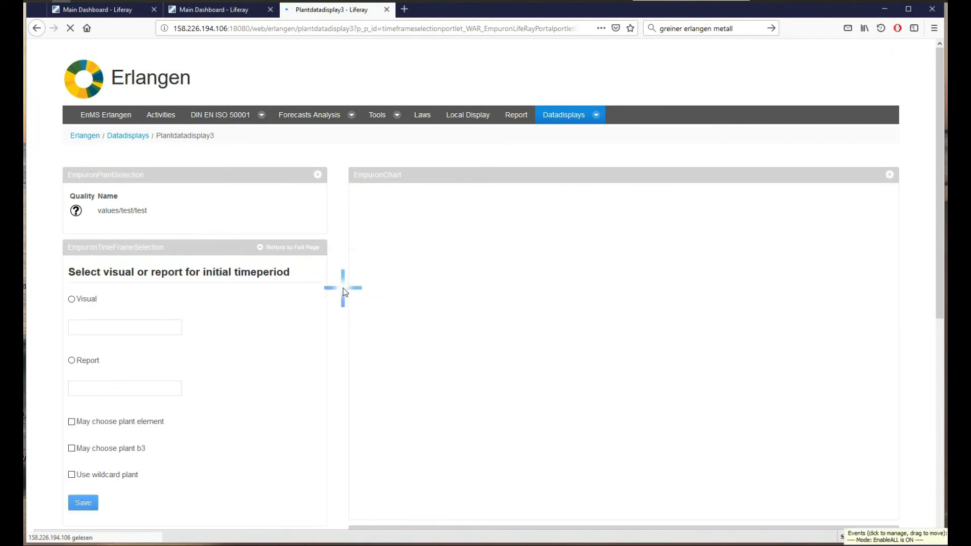
pyautogui.click(95, 305)
pyautogui.click(95, 329)
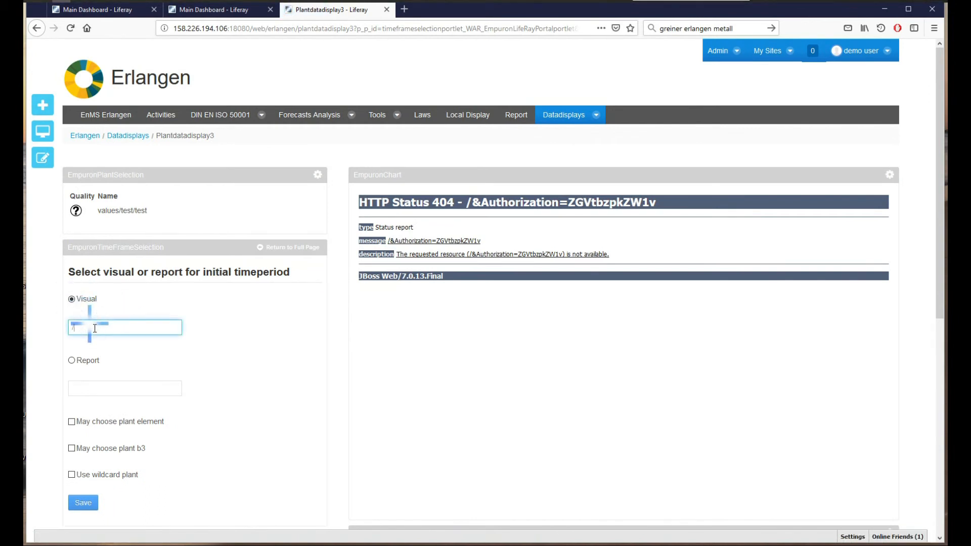
pyautogui.write('/demo/')
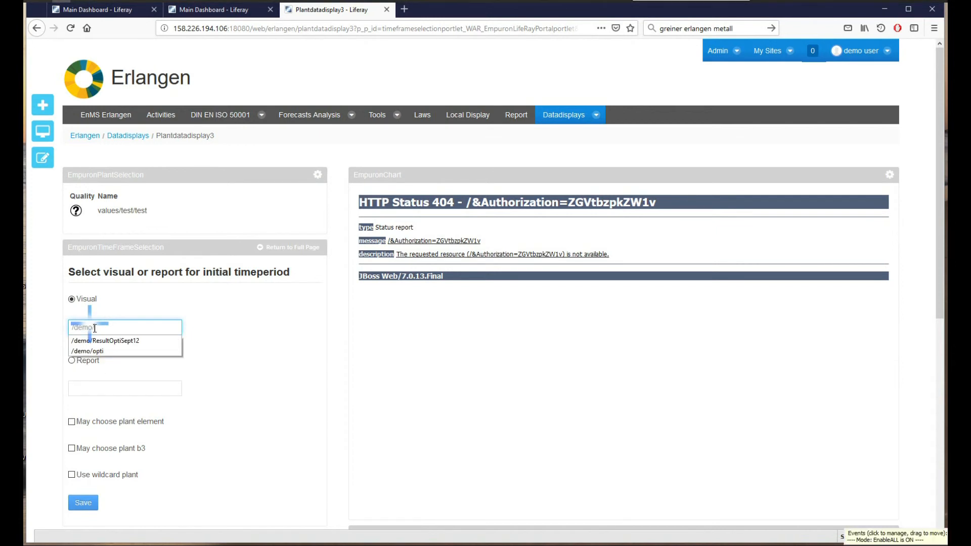
pyautogui.click(95, 341)
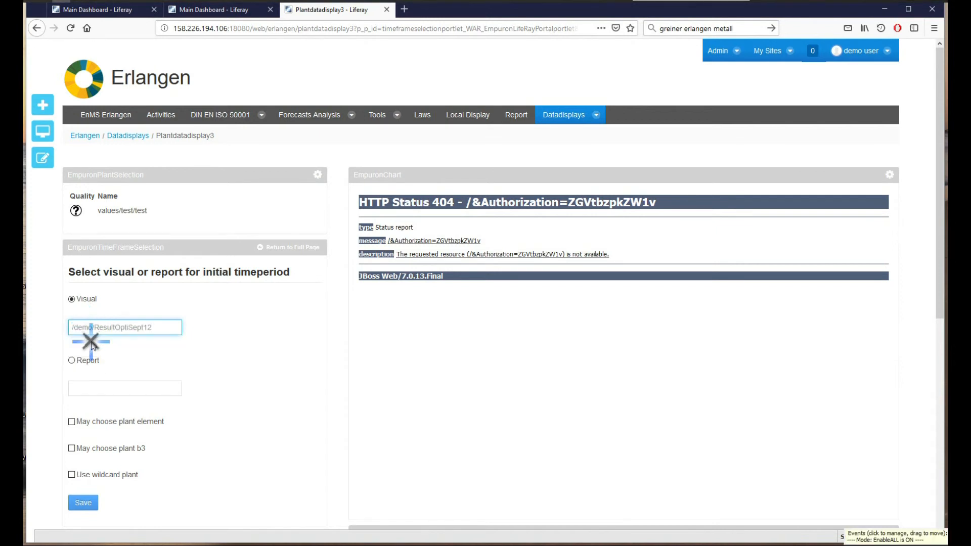
pyautogui.click(83, 503)
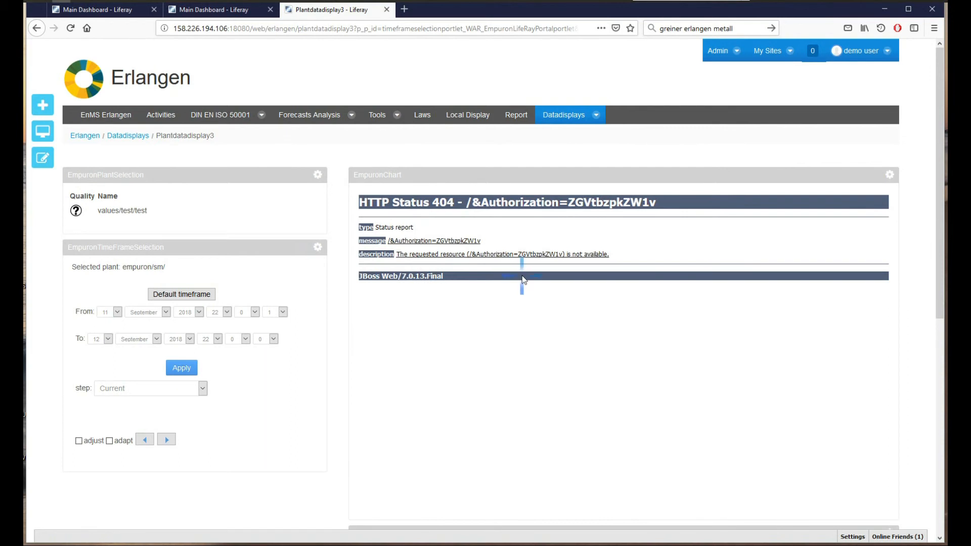
# - In the upper EmpuronChart's preferences, set the height to 400, paste the copied chart URL ending in millisecondsTo={empuron.to}, and save them
pyautogui.click(895, 178)
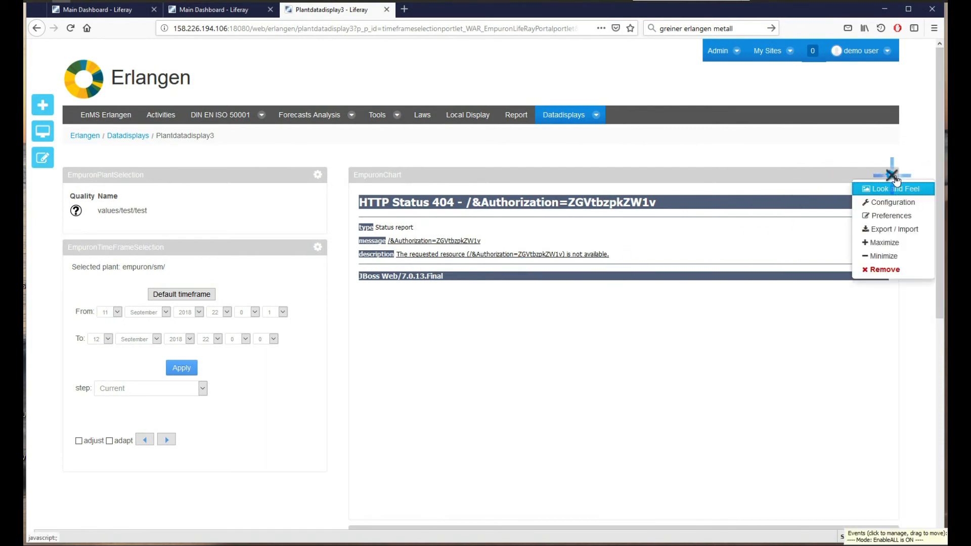
pyautogui.click(891, 216)
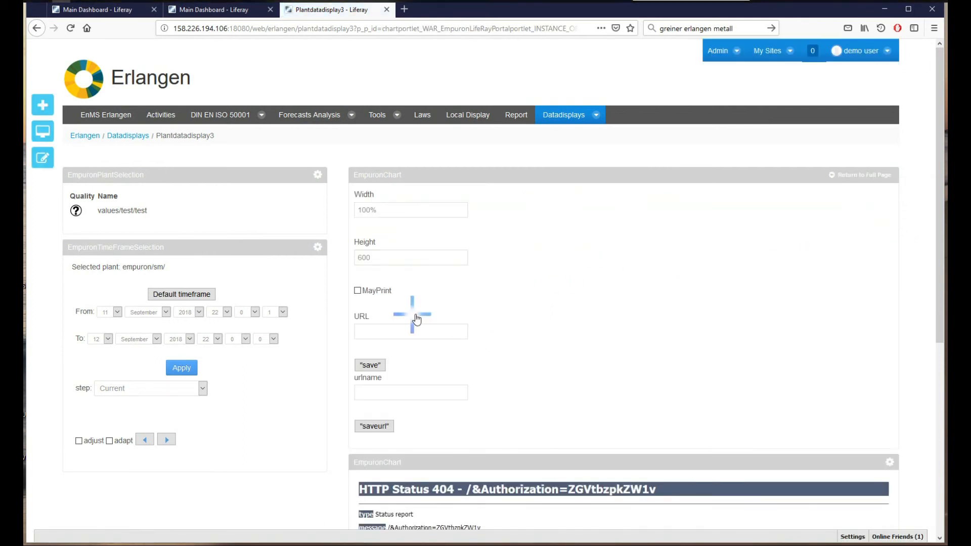
pyautogui.click(360, 260)
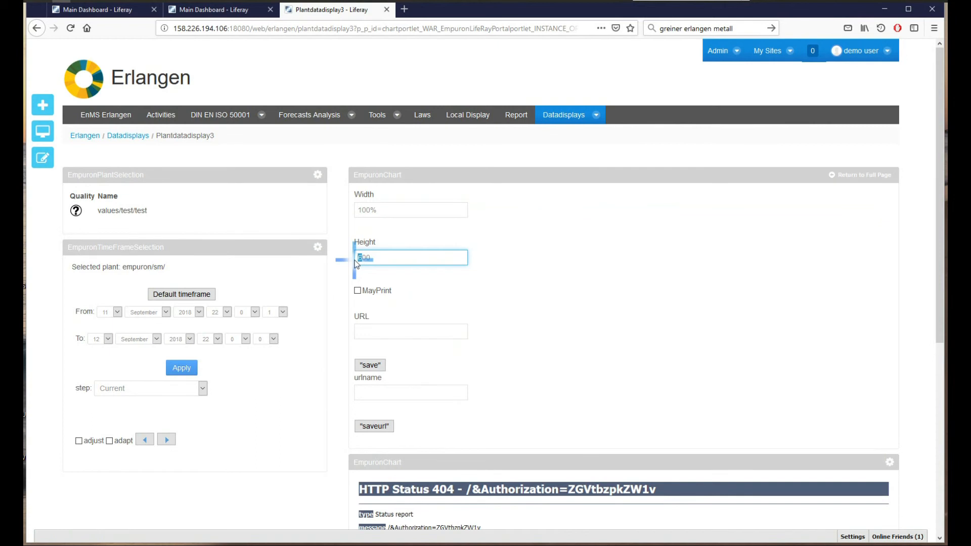
pyautogui.click(379, 333)
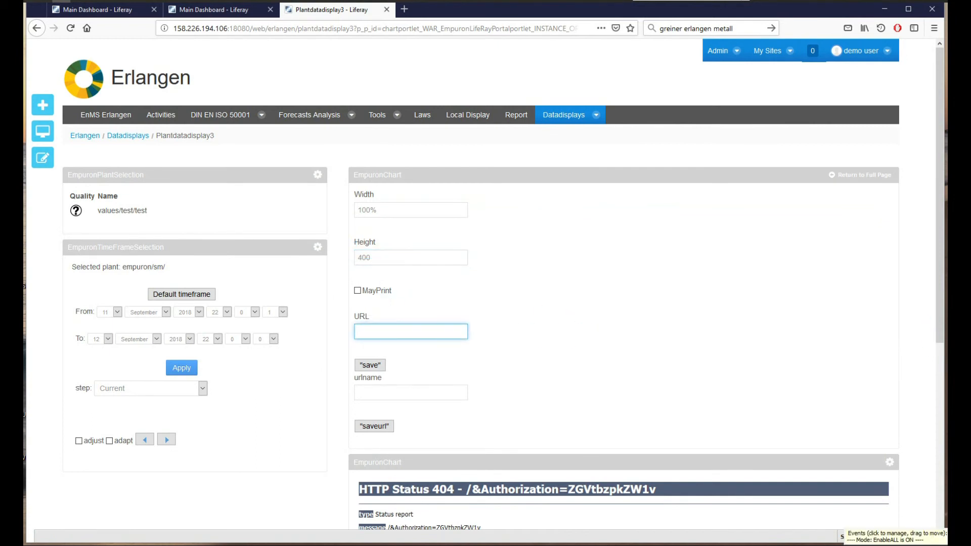
pyautogui.hotkey('alt', 'Tab')
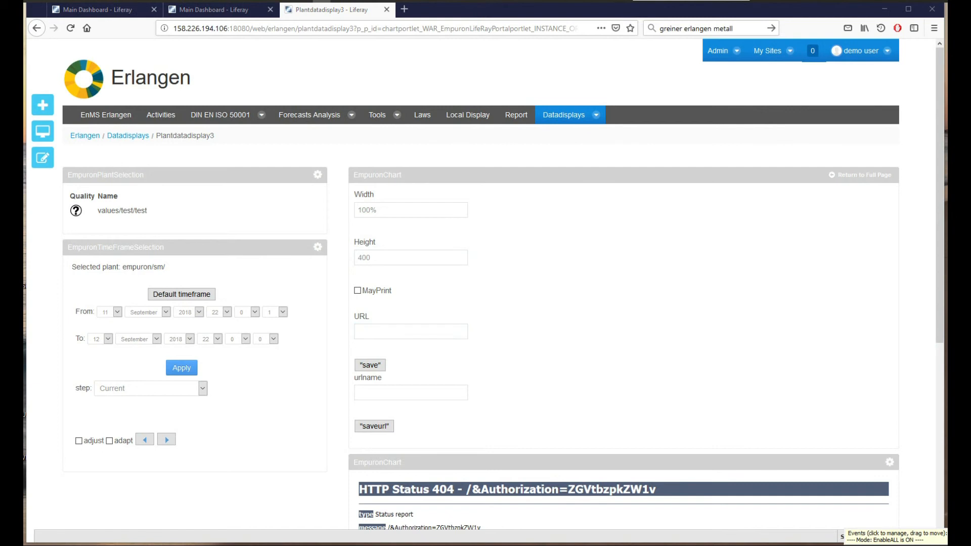
pyautogui.click(426, 335)
pyautogui.hotkey('ctrl', 'v')
pyautogui.click(461, 382)
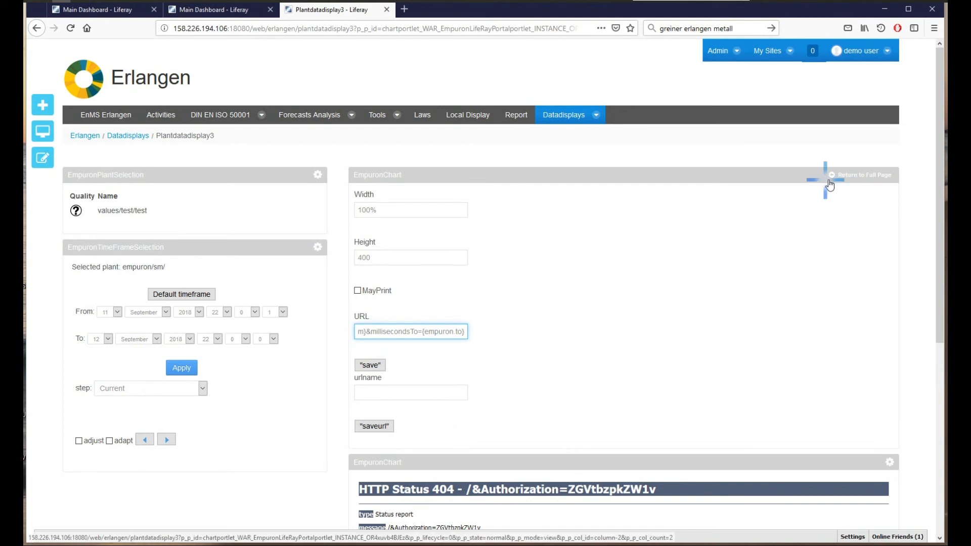
pyautogui.click(373, 364)
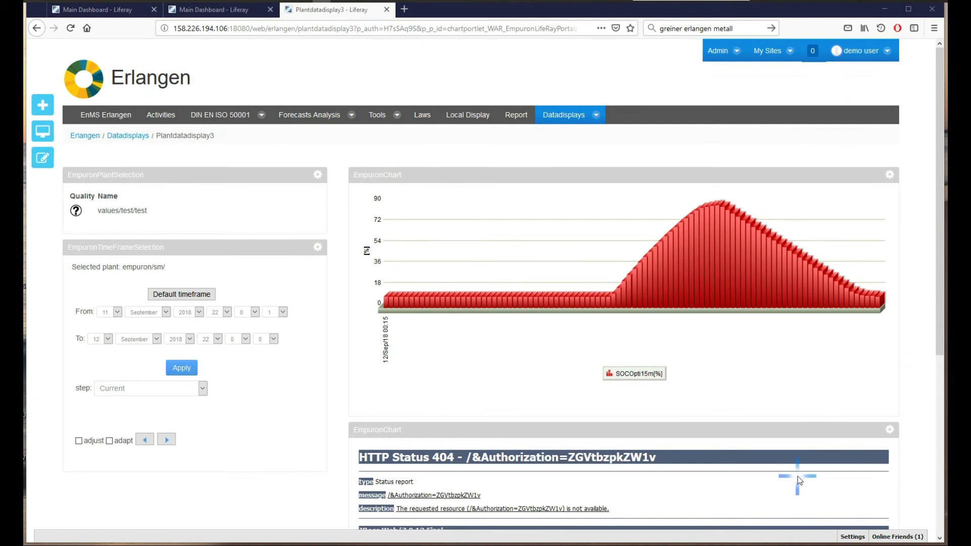
# - Configure the lower EmpuronChart's preferences with height 400 and its own chart URL ending in millisecondsTo={empuron.to}, and save them
pyautogui.click(890, 429)
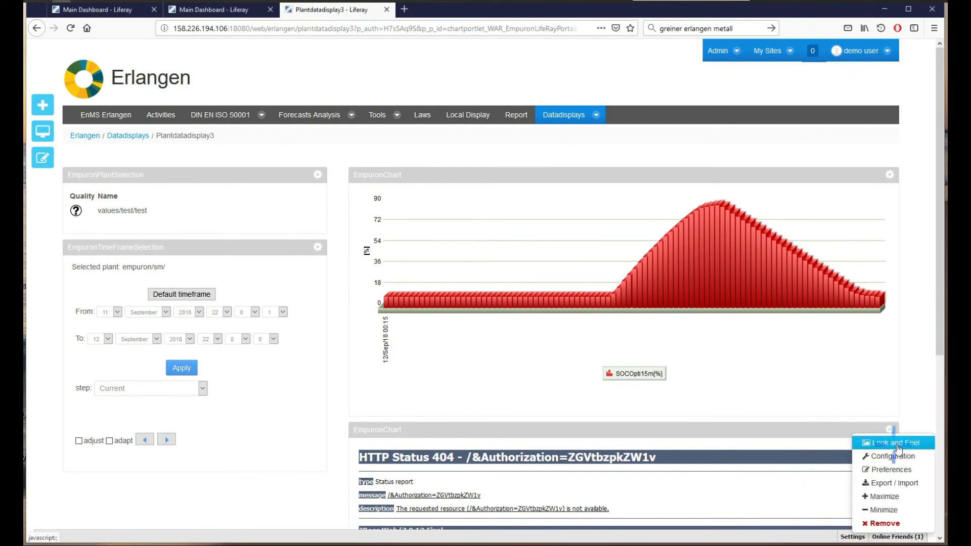
pyautogui.click(887, 470)
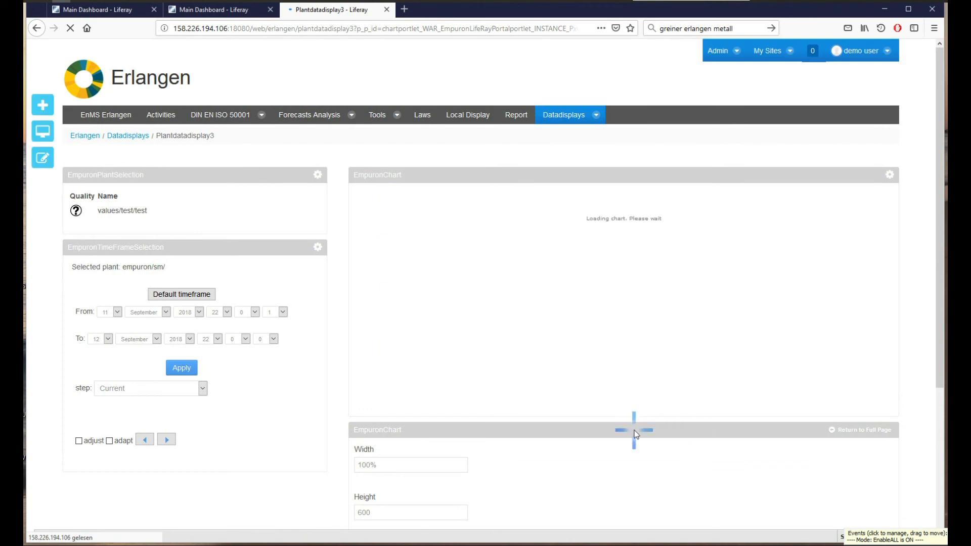
pyautogui.click(354, 512)
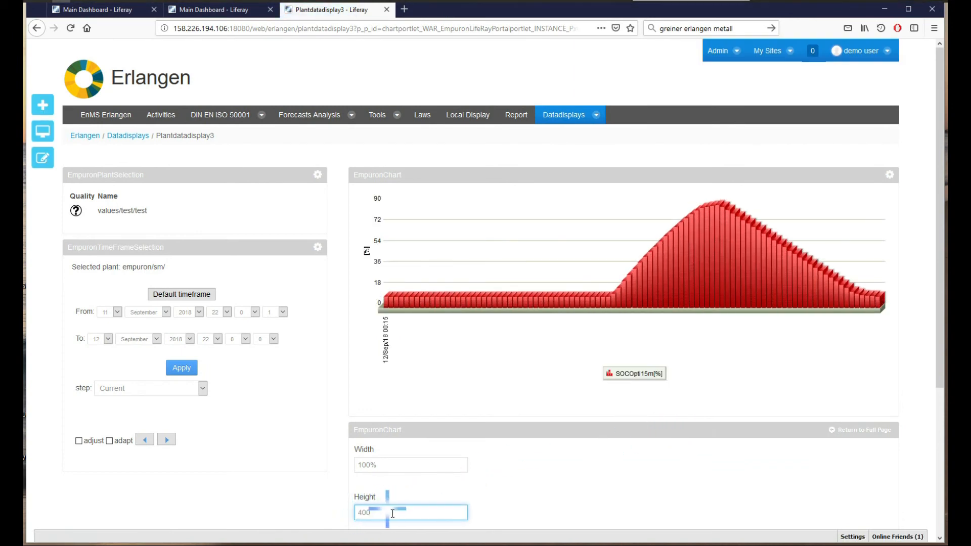
pyautogui.scroll(-3, 518, 489)
pyautogui.scroll(-1, 519, 489)
pyautogui.click(433, 433)
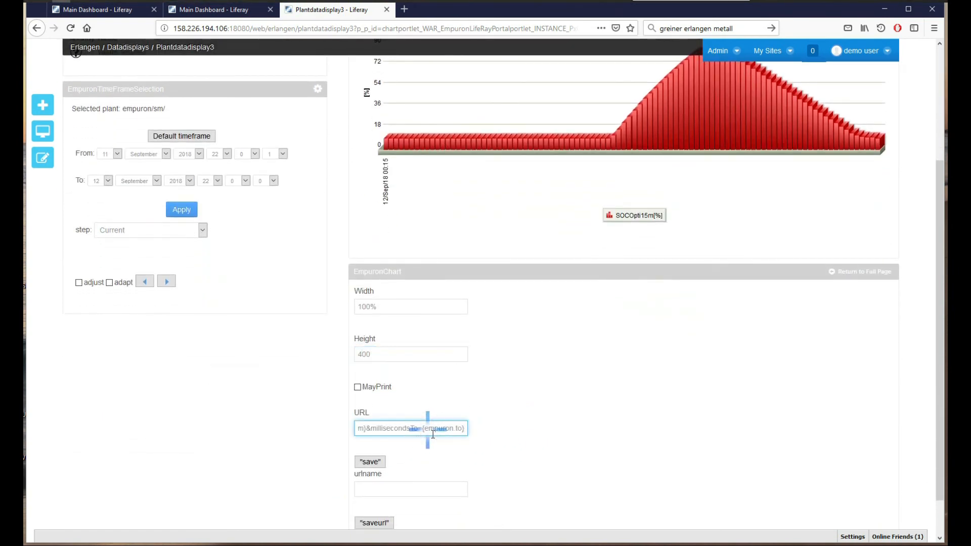
pyautogui.click(379, 462)
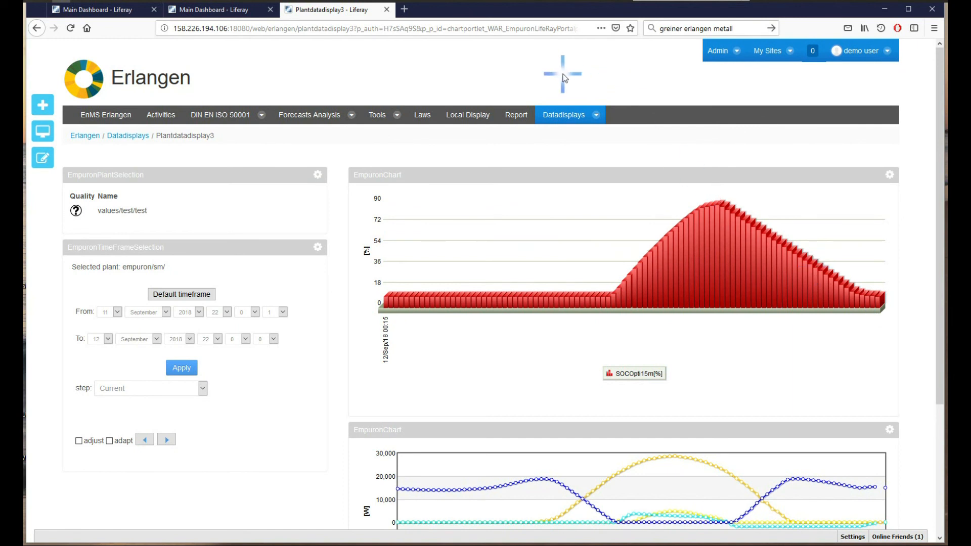
# - Reload the Plantdatadisplay3 page and shift the time frame one period forward and back to check both charts
pyautogui.moveTo(596, 116)
pyautogui.click(591, 160)
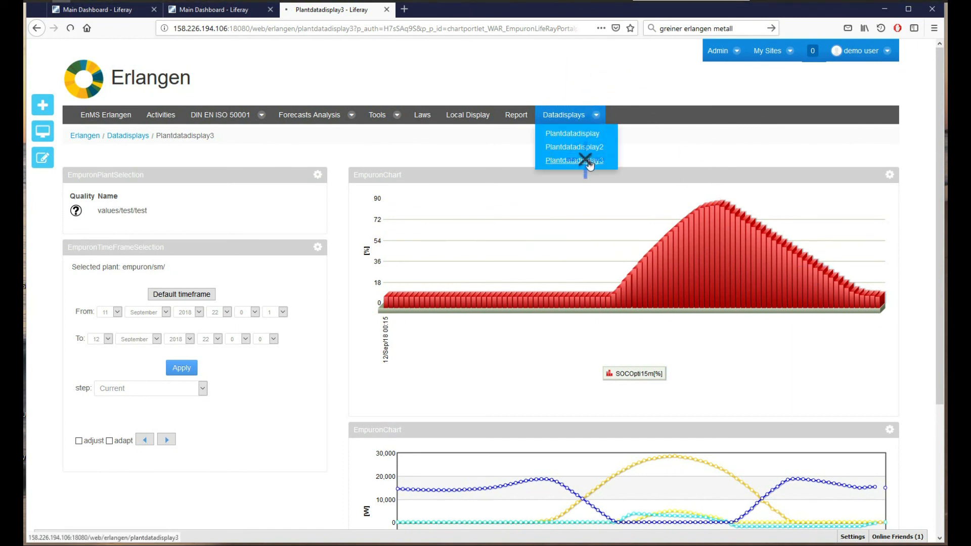
pyautogui.click(170, 441)
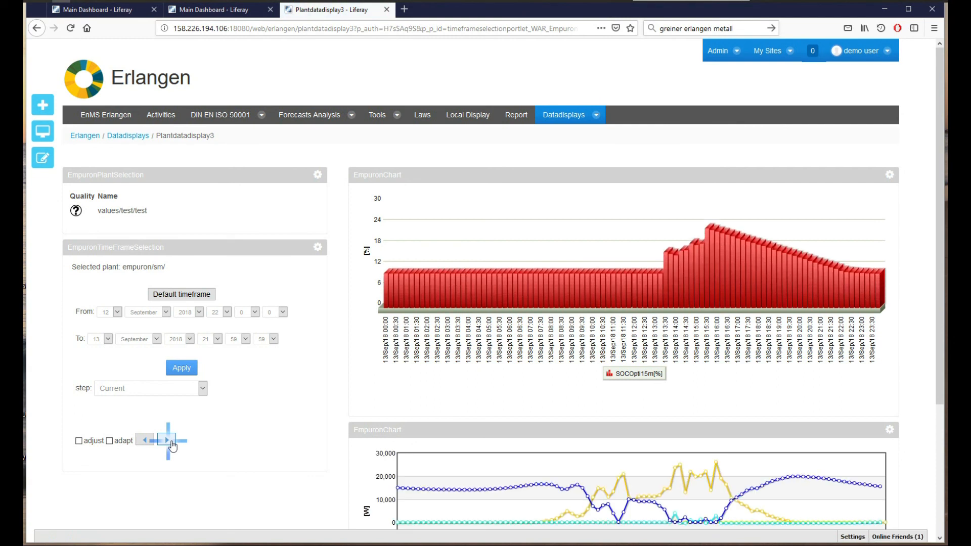
pyautogui.click(146, 443)
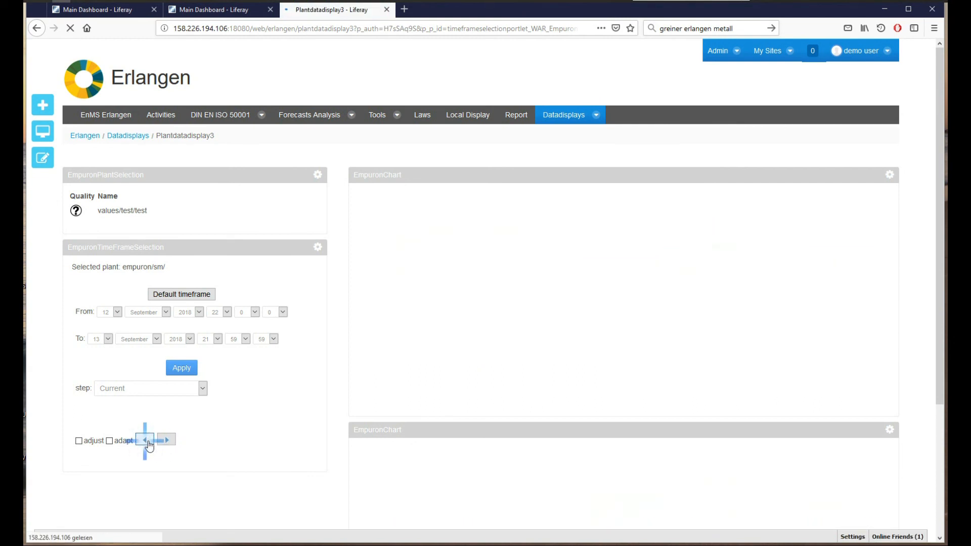